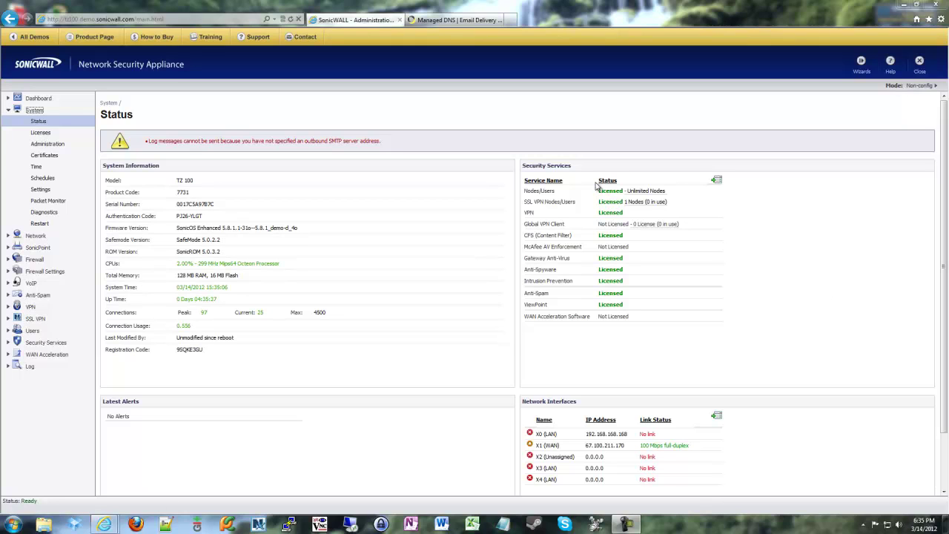
# Switch to the Dyn browser tab to view the dyn.com managed DNS homepage.
pyautogui.click(445, 20)
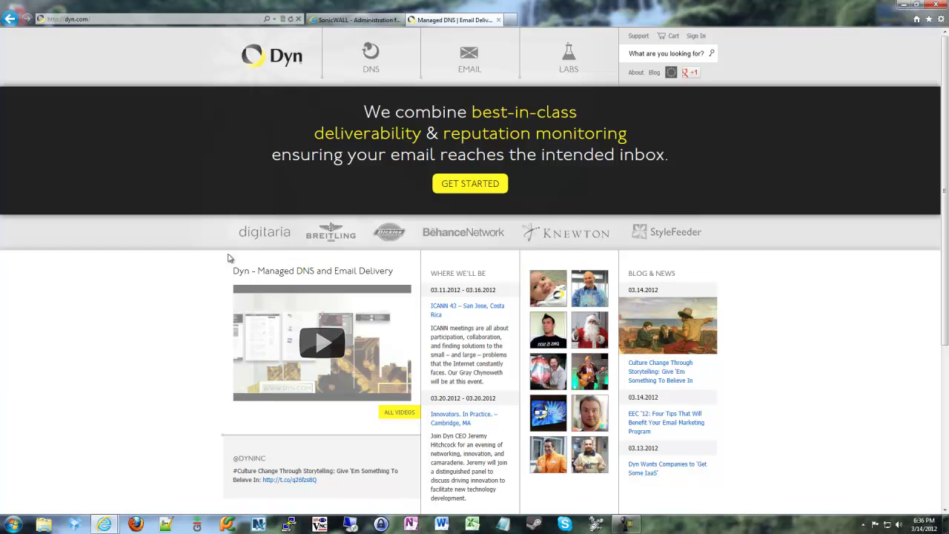
# Return to SonicWALL and go to Network > Dynamic DNS, which lists no profiles.
pyautogui.click(353, 20)
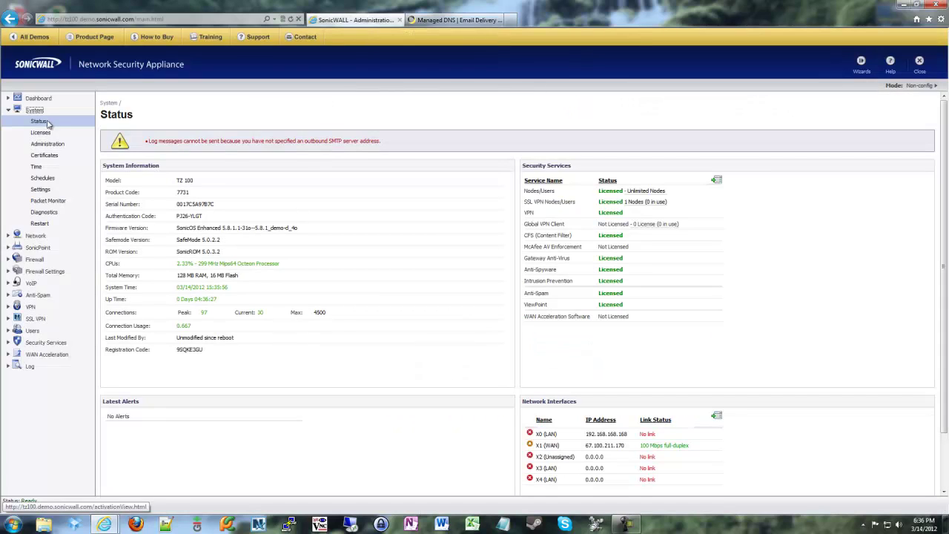
pyautogui.click(35, 237)
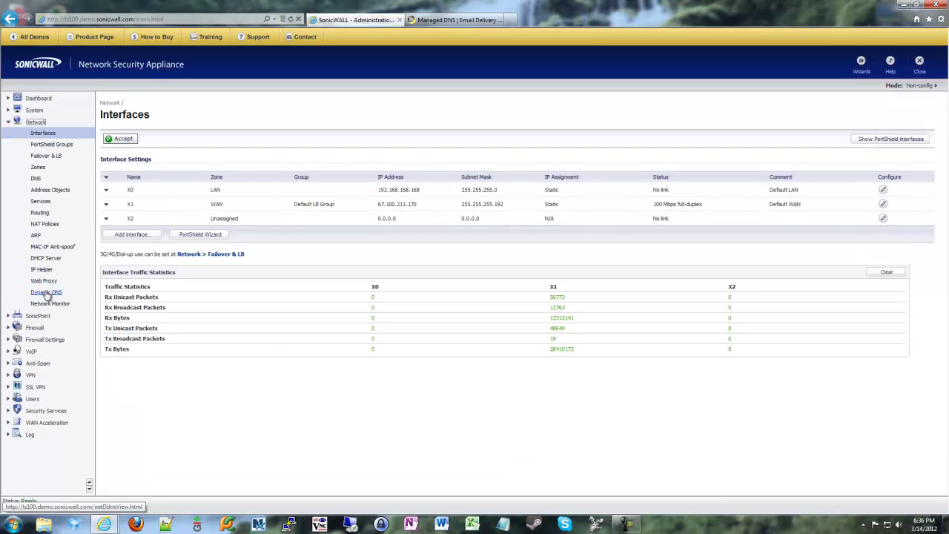
pyautogui.click(46, 293)
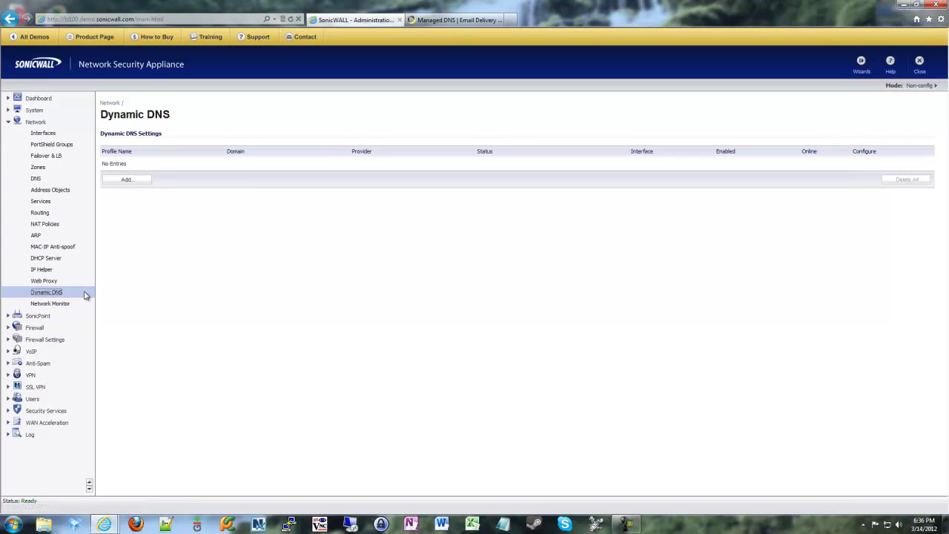
# Add a new DDNS profile and name it mydnsname.dnsalias.com.
pyautogui.click(122, 181)
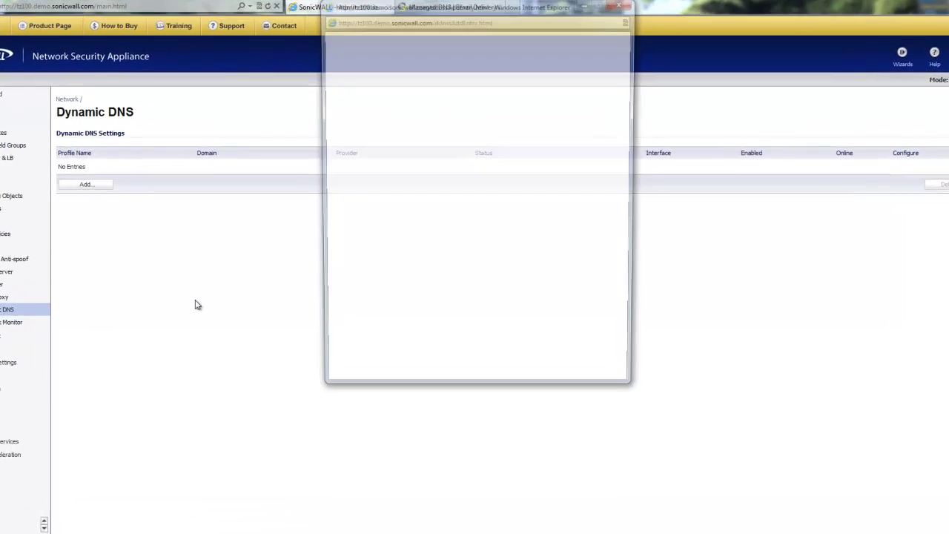
pyautogui.moveTo(466, 11); pyautogui.dragTo(466, 80)
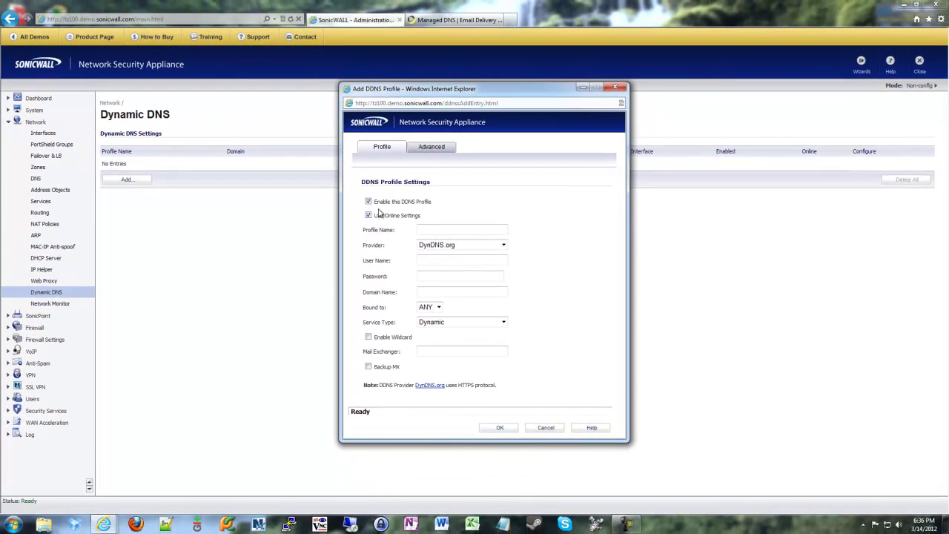
pyautogui.click(418, 228)
pyautogui.write('mydnsname.dnsalias.com')
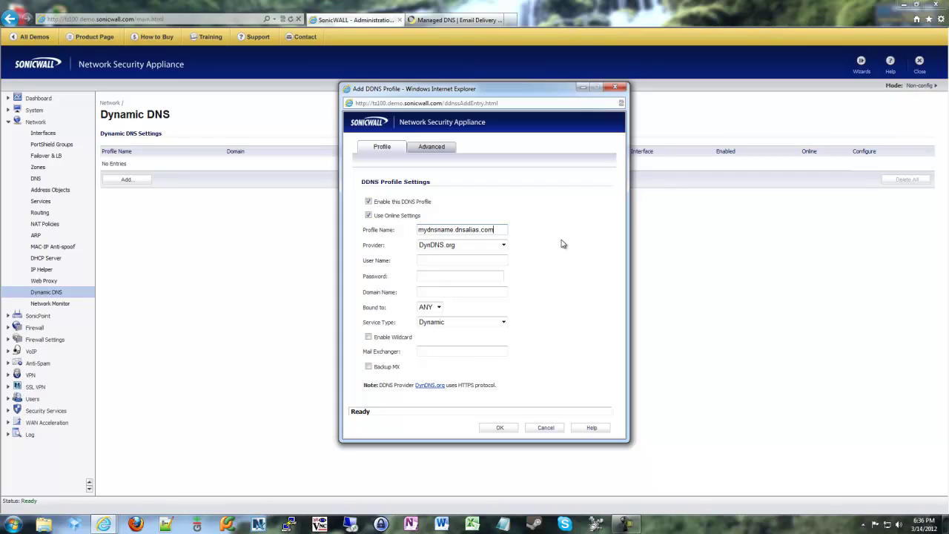
pyautogui.hotkey('ctrl', 'a')
pyautogui.click(562, 236)
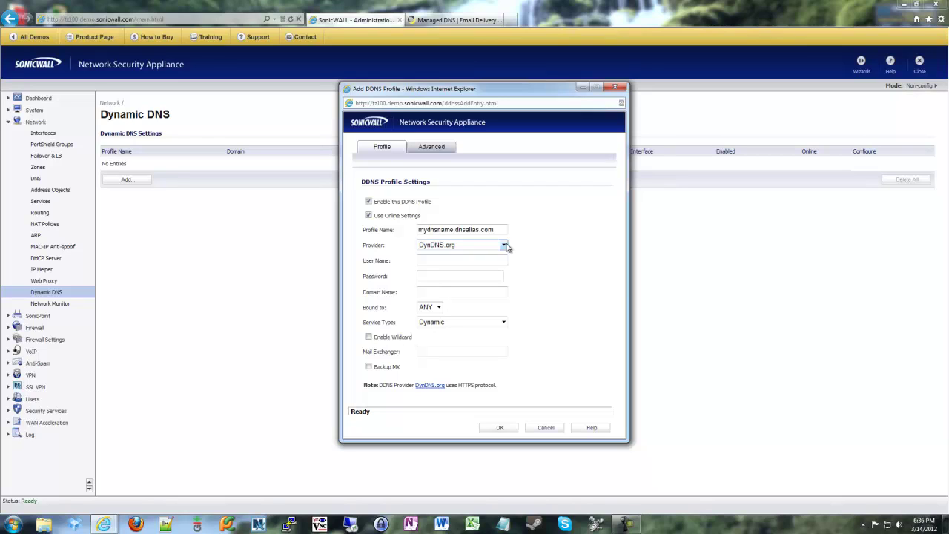
# Keep DynDNS.org as the provider and enter the account's user name and password.
pyautogui.click(505, 247)
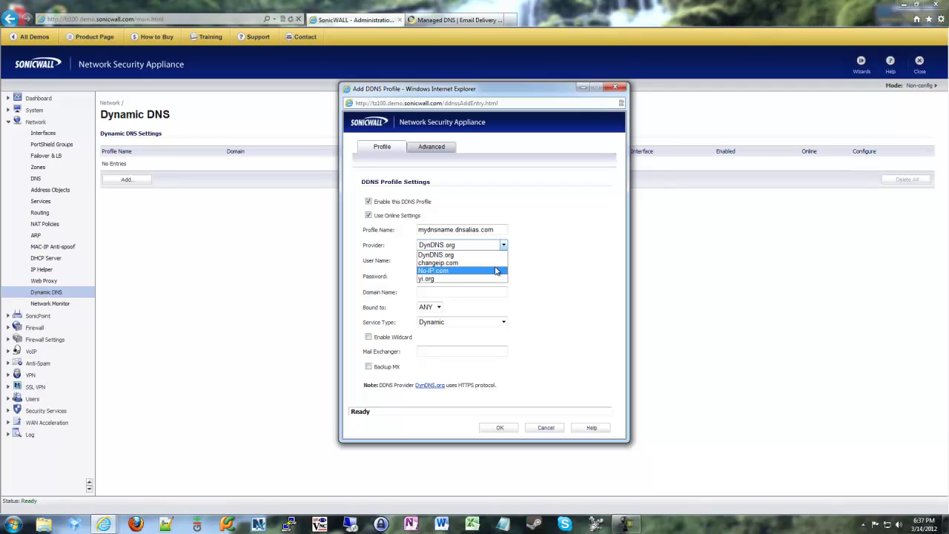
pyautogui.click(542, 260)
pyautogui.press('Tab')
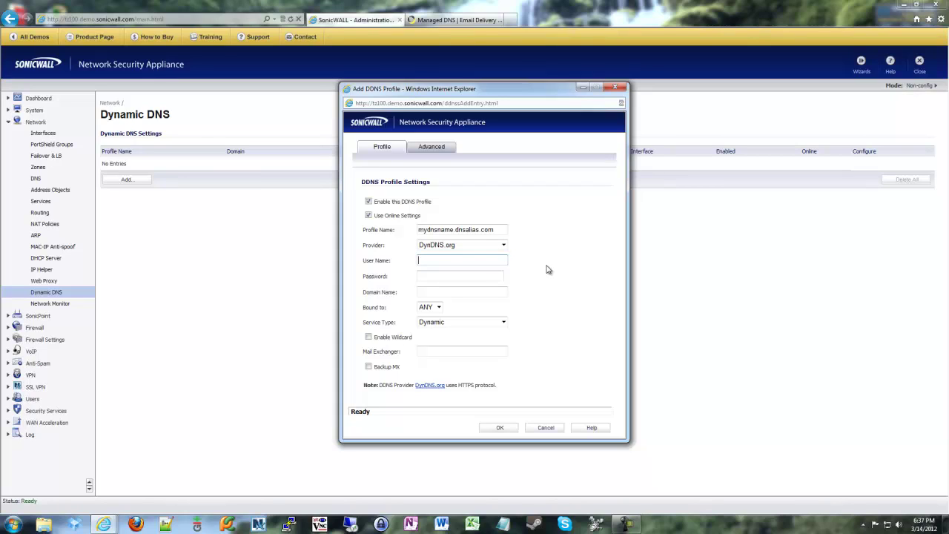
pyautogui.write('myaccount')
pyautogui.press('Tab')
pyautogui.write('12345')
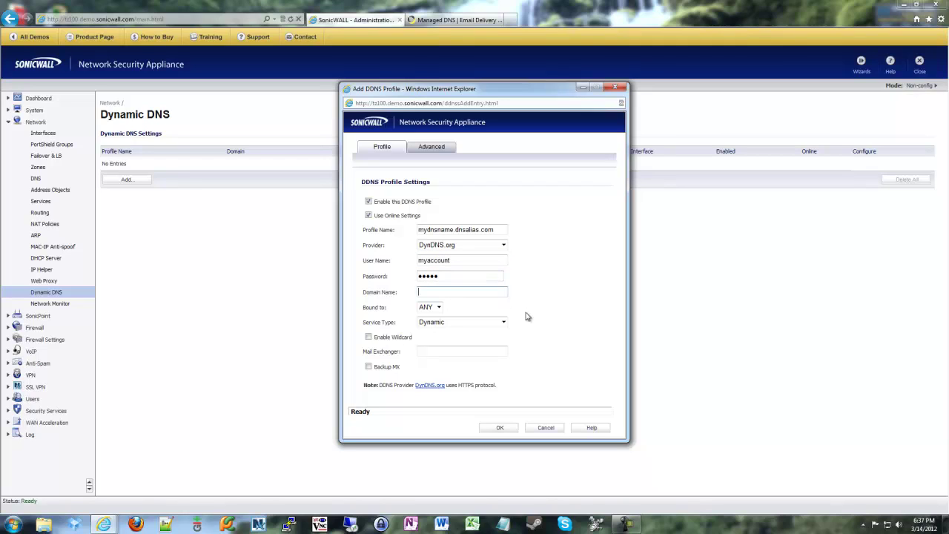
# Enter domain mydnsname.dnsalias.com and keep the profile bound to ANY.
pyautogui.click(487, 291)
pyautogui.write('mydnsname.dnsalias.com')
pyautogui.click(439, 307)
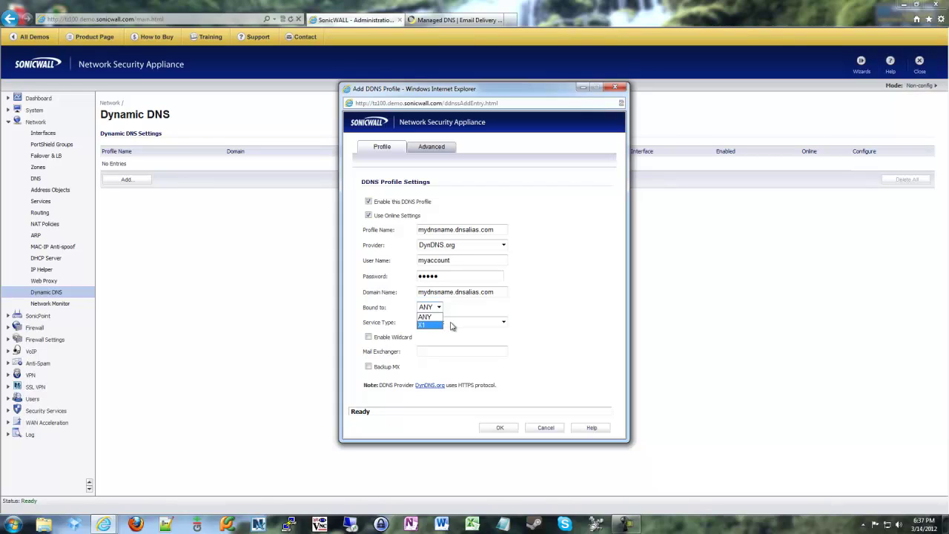
pyautogui.click(558, 314)
# In the profile's Advanced settings, choose 'Let the DDNS provider detect the IP Address'.
pyautogui.click(435, 149)
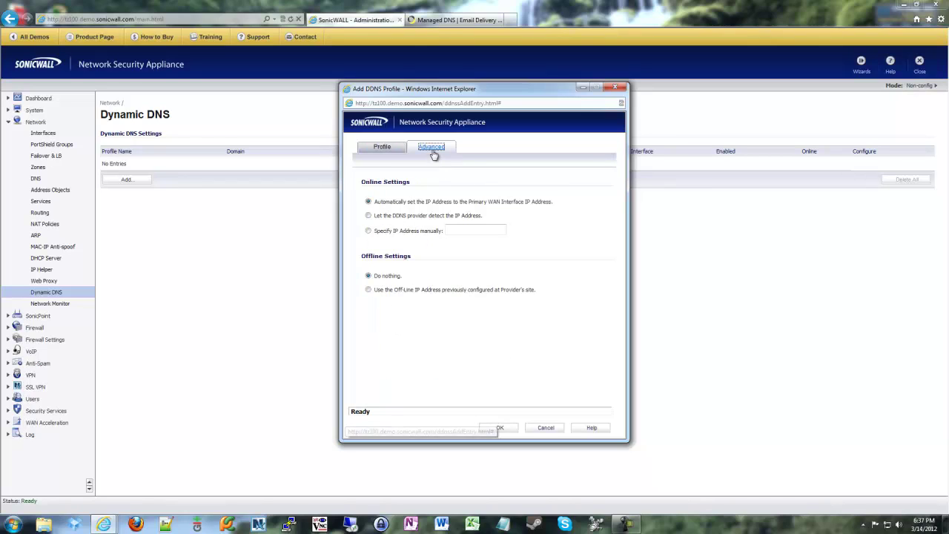
pyautogui.click(369, 216)
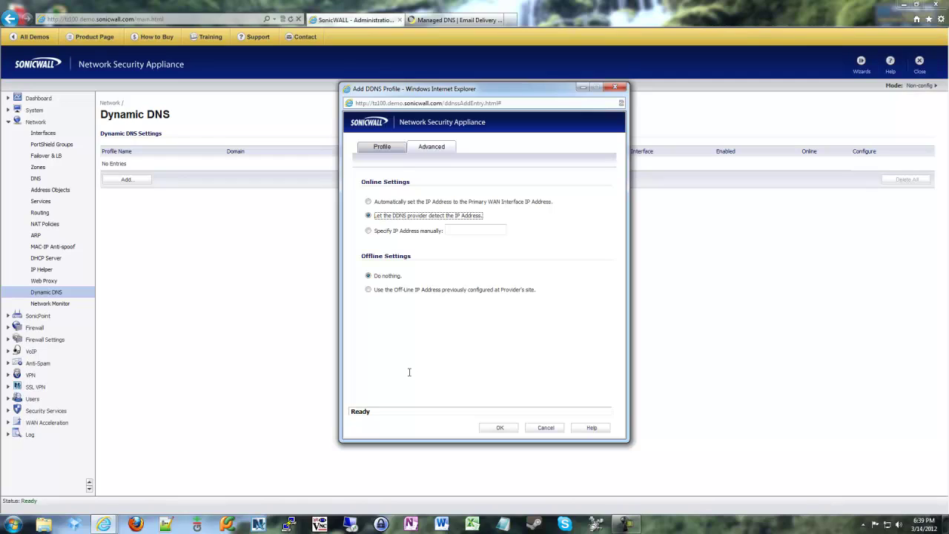
# Cancel the unsaved DDNS profile and go to Network > Interfaces.
pyautogui.click(530, 429)
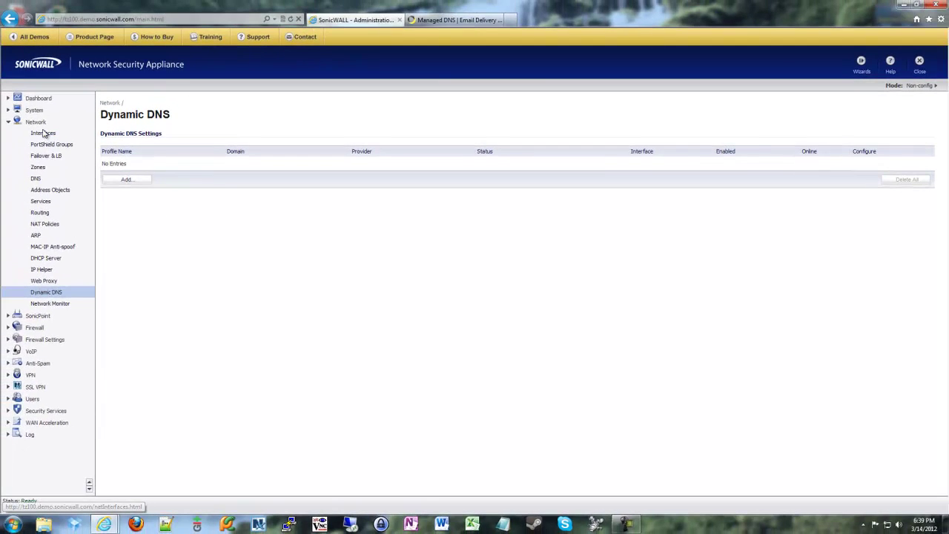
pyautogui.click(43, 134)
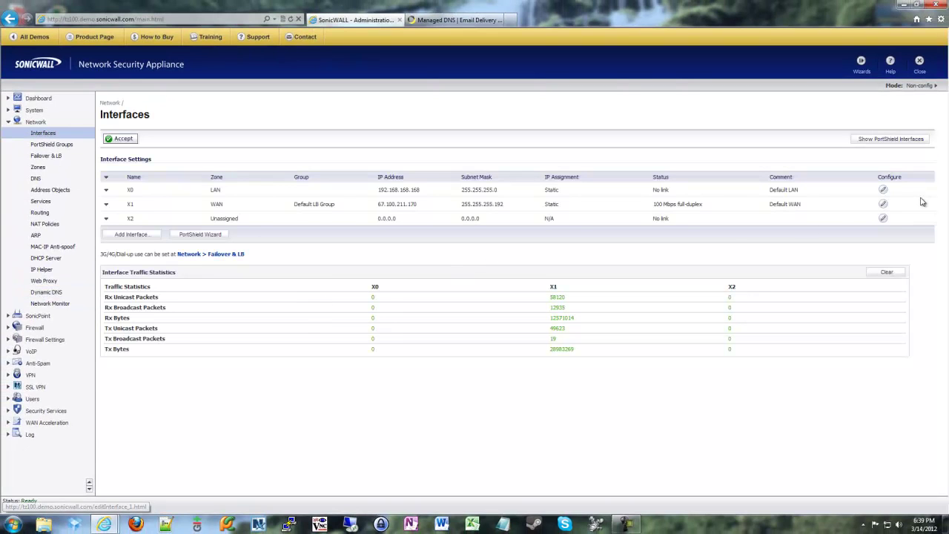
pyautogui.click(883, 205)
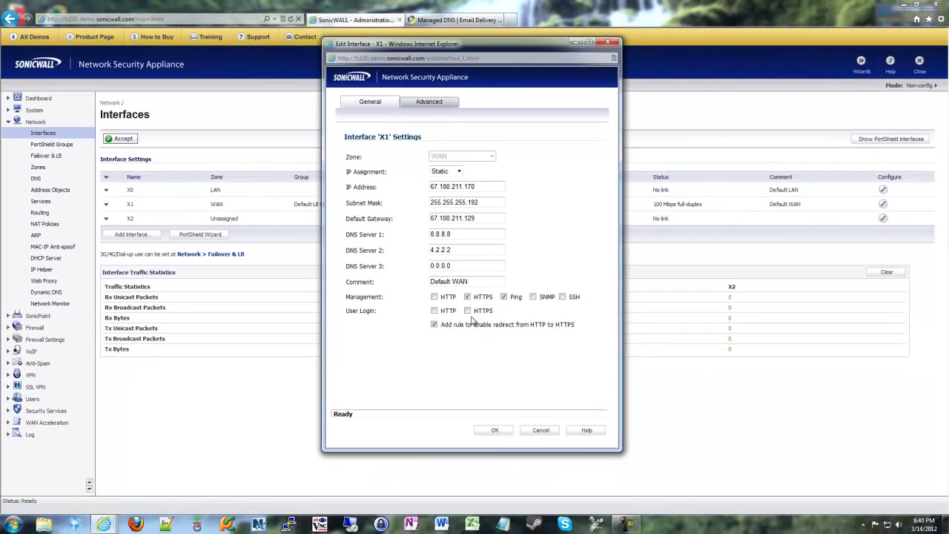
pyautogui.click(445, 352)
pyautogui.click(541, 430)
# Add a VPN policy with primary gateway mydomain.dnsalias.com, replacing a trial 8.8.8.8 entry.
pyautogui.click(30, 376)
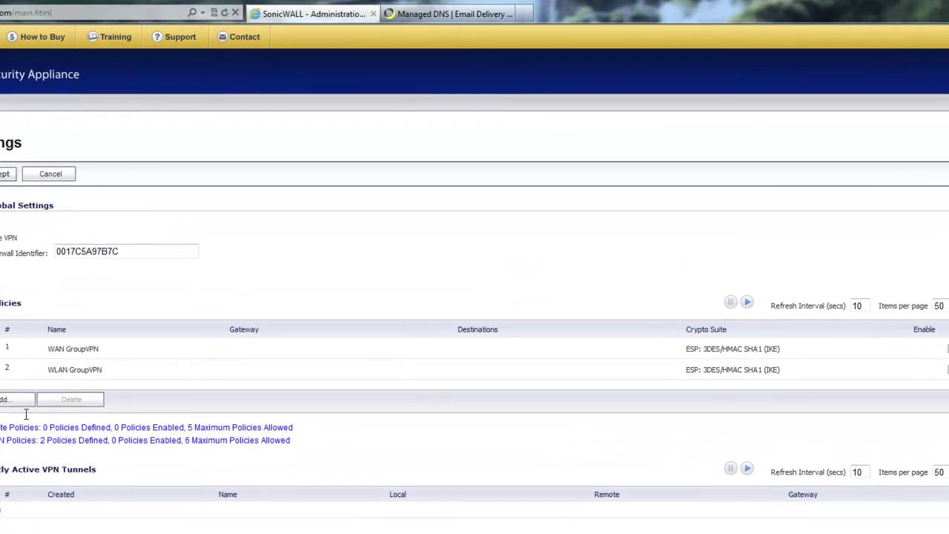
pyautogui.click(132, 304)
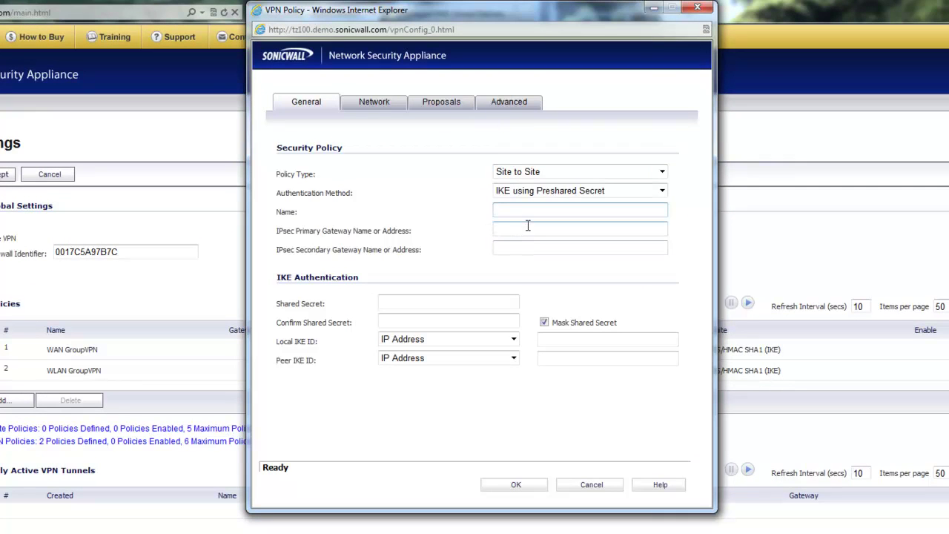
pyautogui.click(528, 226)
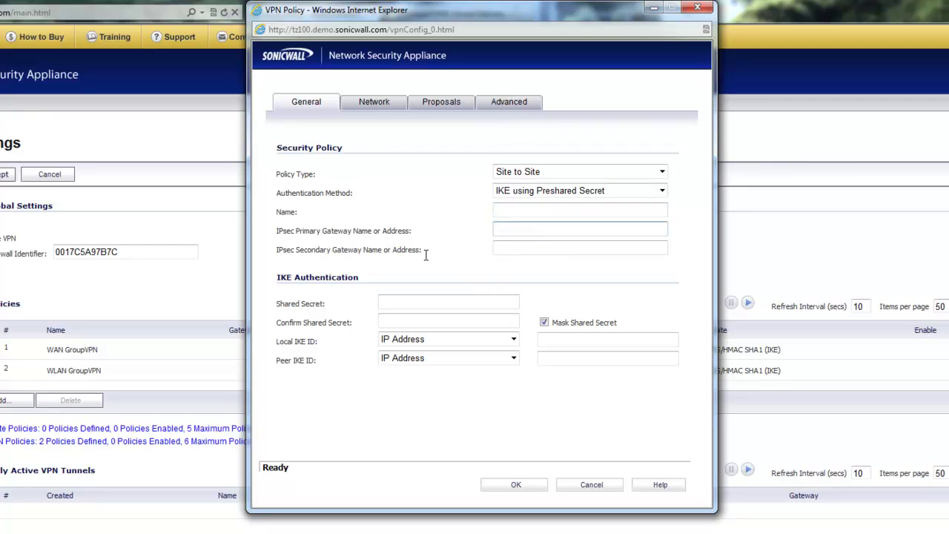
pyautogui.doubleClick(369, 231)
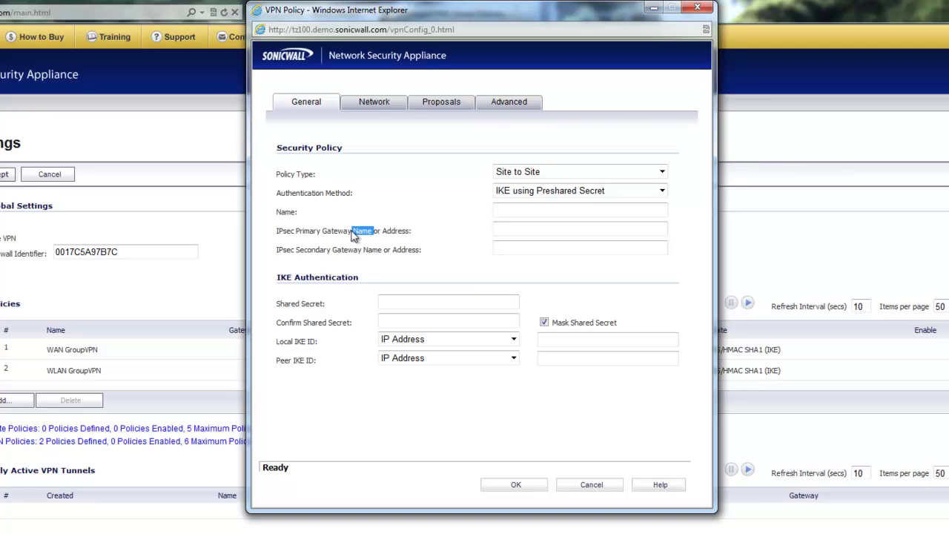
pyautogui.click(522, 229)
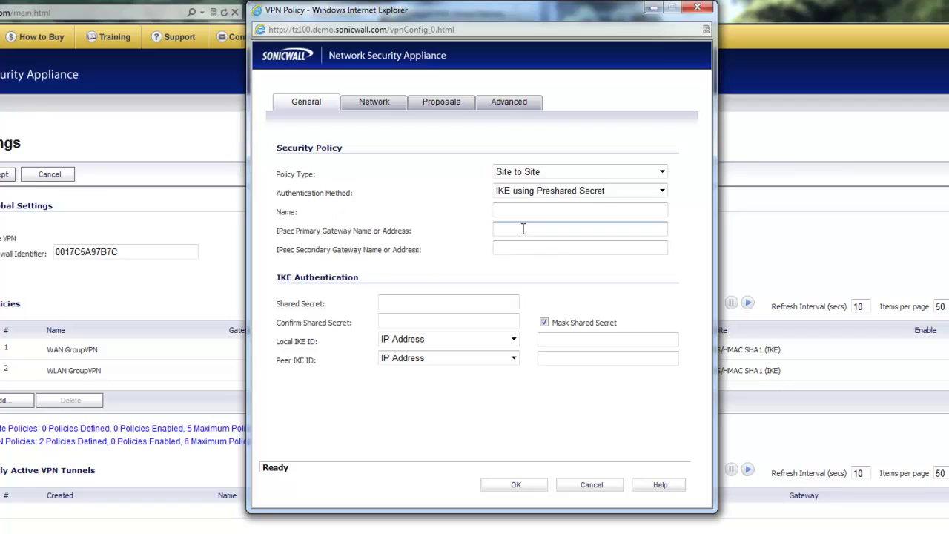
pyautogui.write('8.8.8.8')
pyautogui.doubleClick(523, 229)
pyautogui.write('mydomain.dnsalias.com')
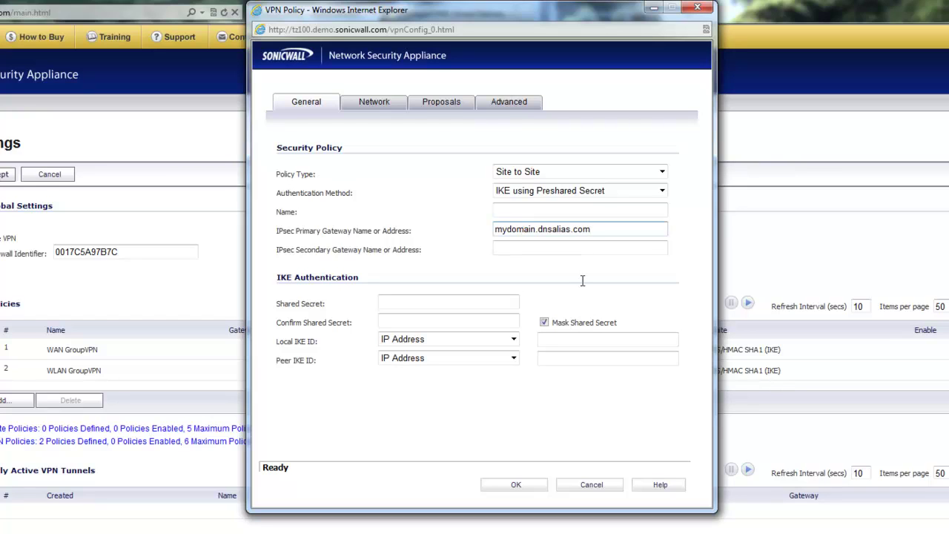